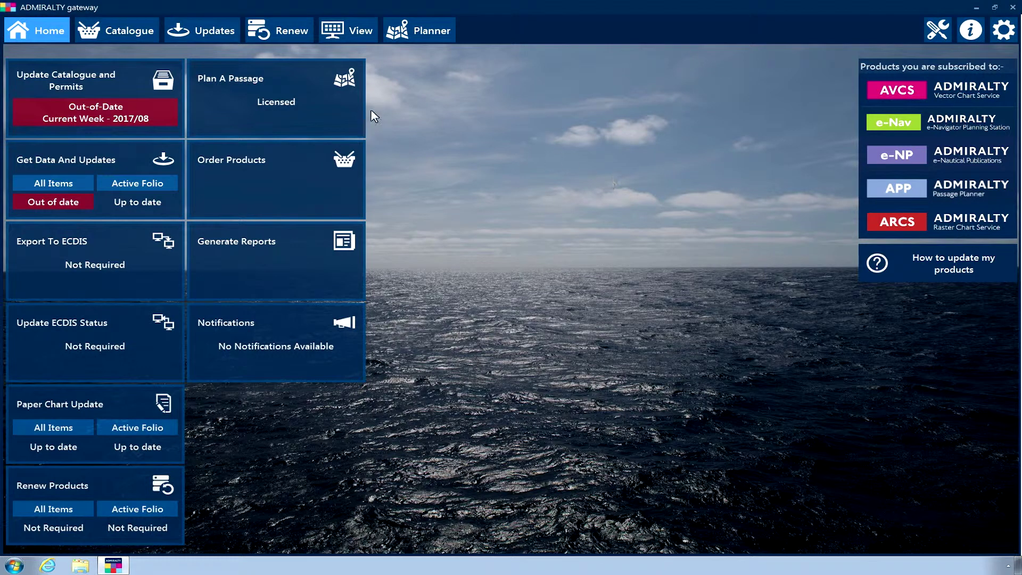
- Start the Update Catalogue and Permits wizard and choose E-Mail as the connection method
click(162, 112)
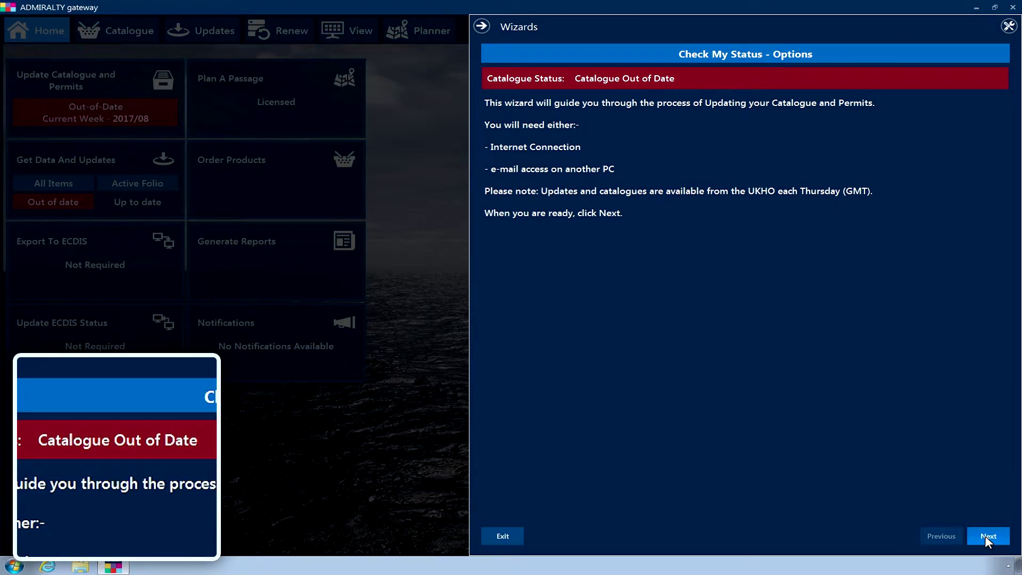
click(987, 535)
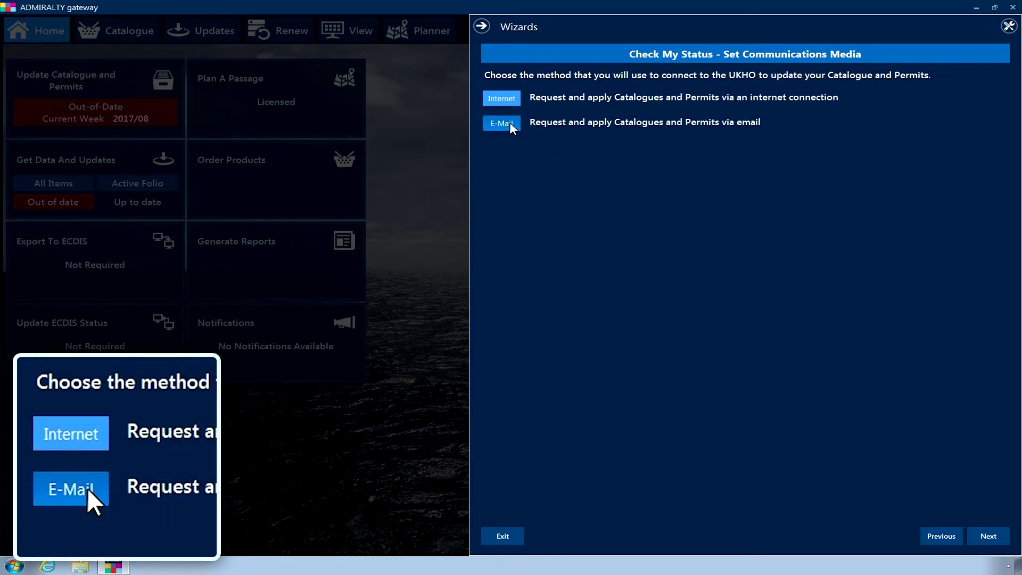
click(510, 124)
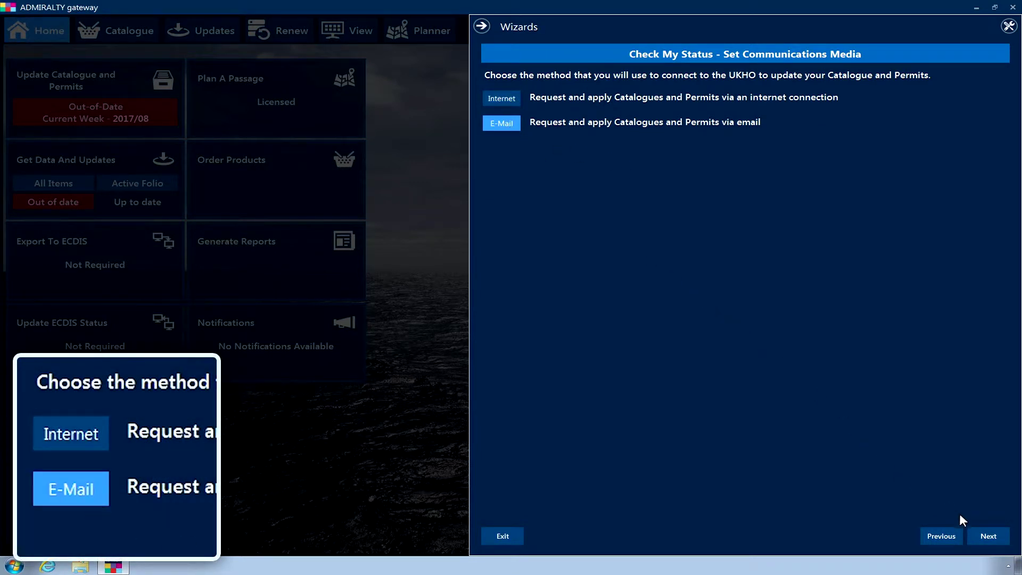
click(982, 533)
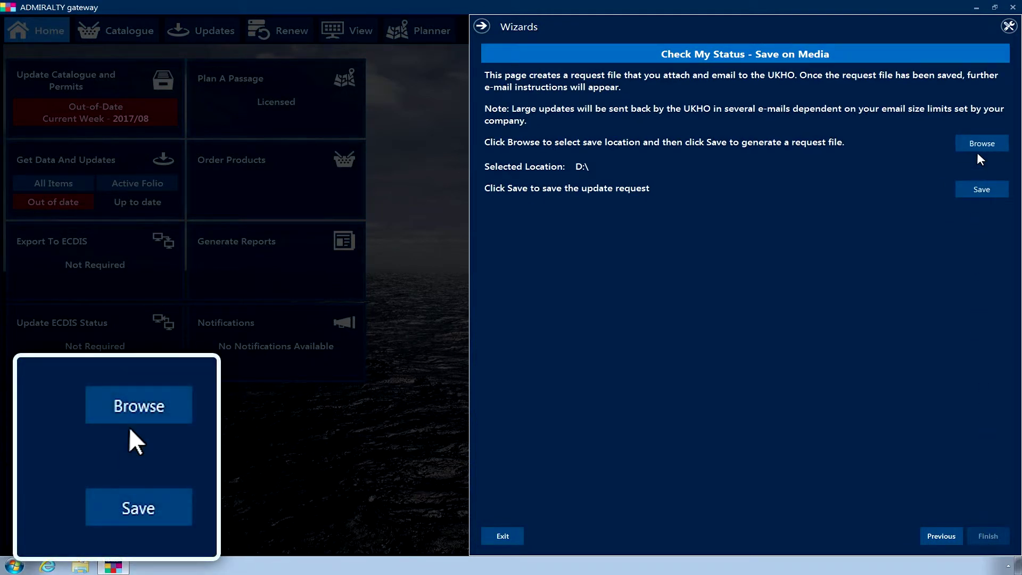
click(981, 146)
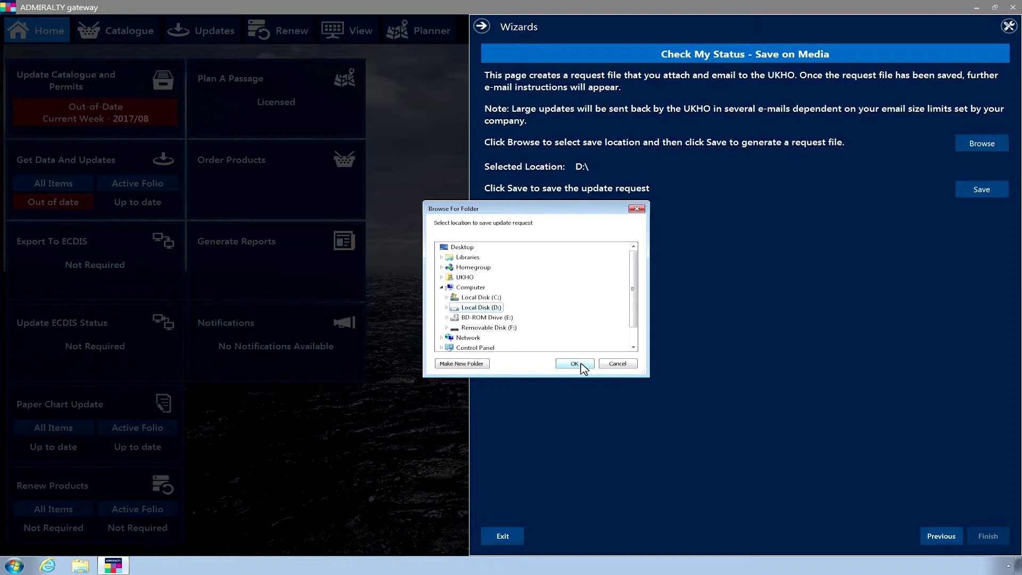
click(580, 365)
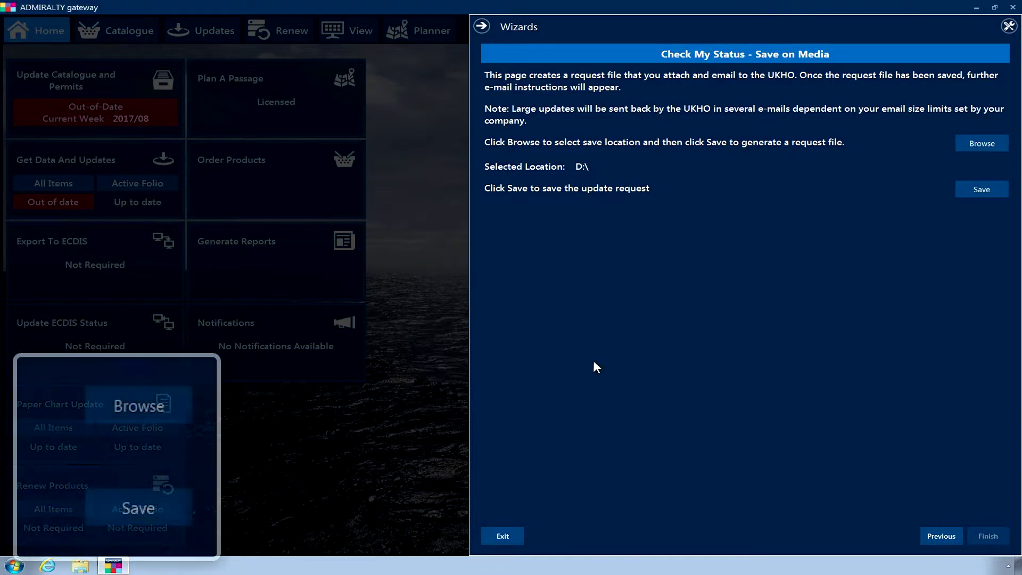
- Save the update request file as D:\request_24.admiralty for emailing to the UKHO
click(990, 193)
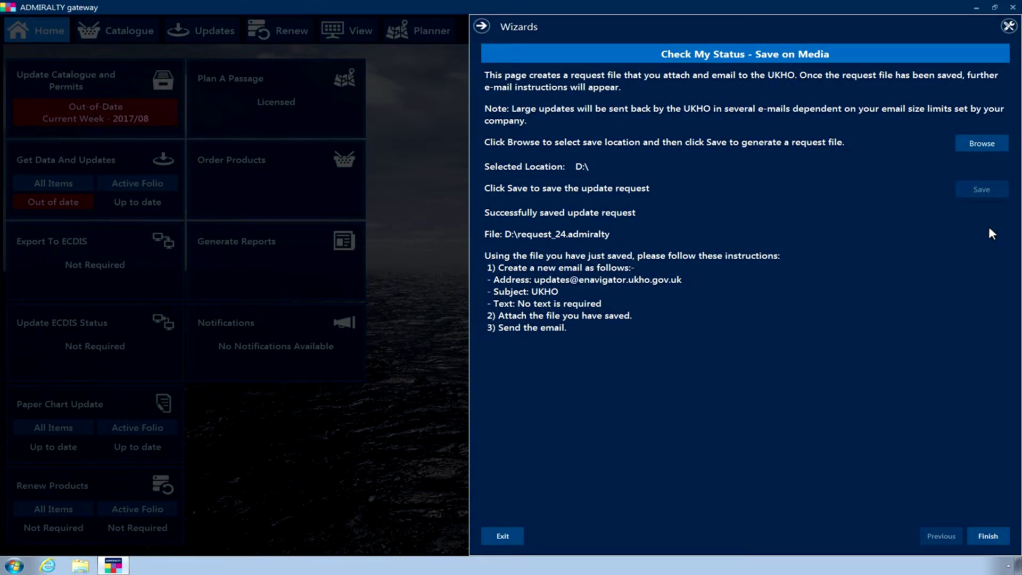
- Finish the status-check wizard and advance the Load Response wizard to response-file selection
click(980, 534)
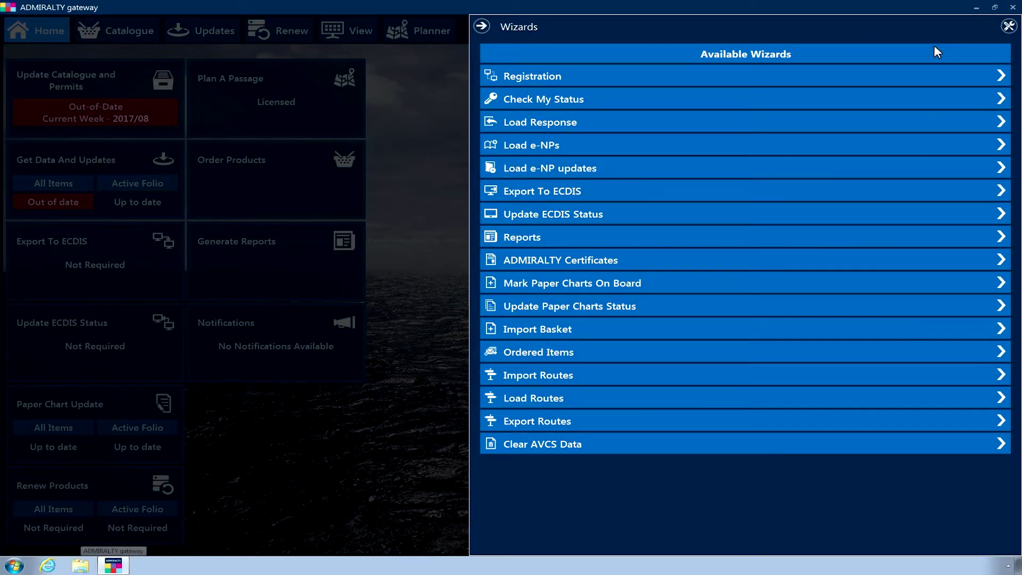
click(916, 121)
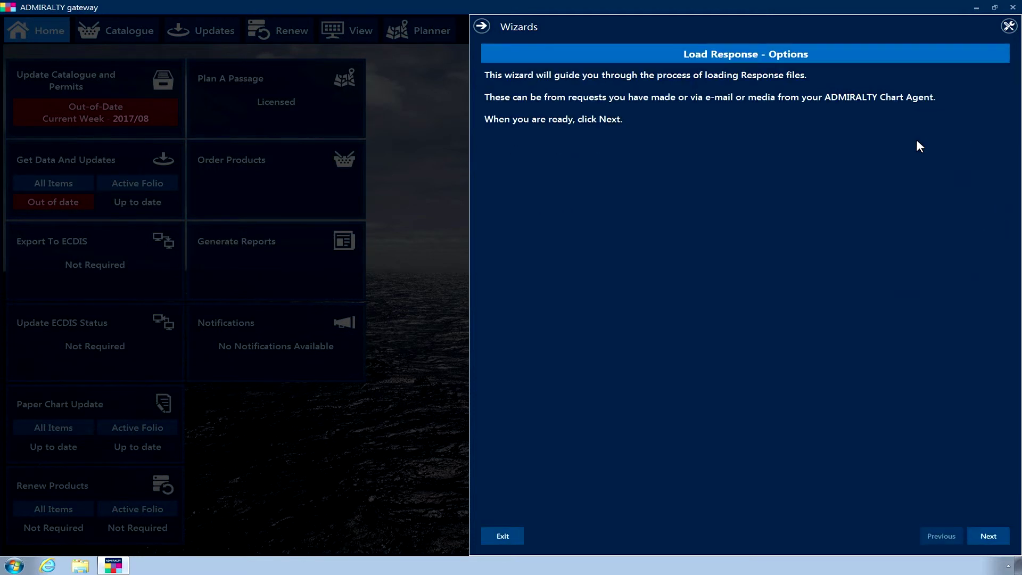
click(980, 537)
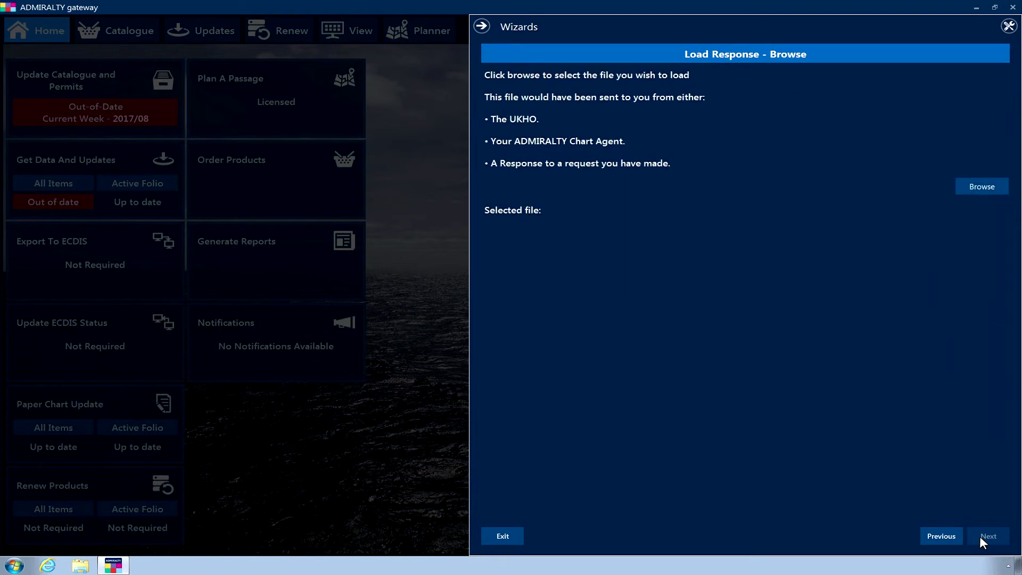
- Browse to and pick response_24.admiralty on drive D as the response file
click(972, 187)
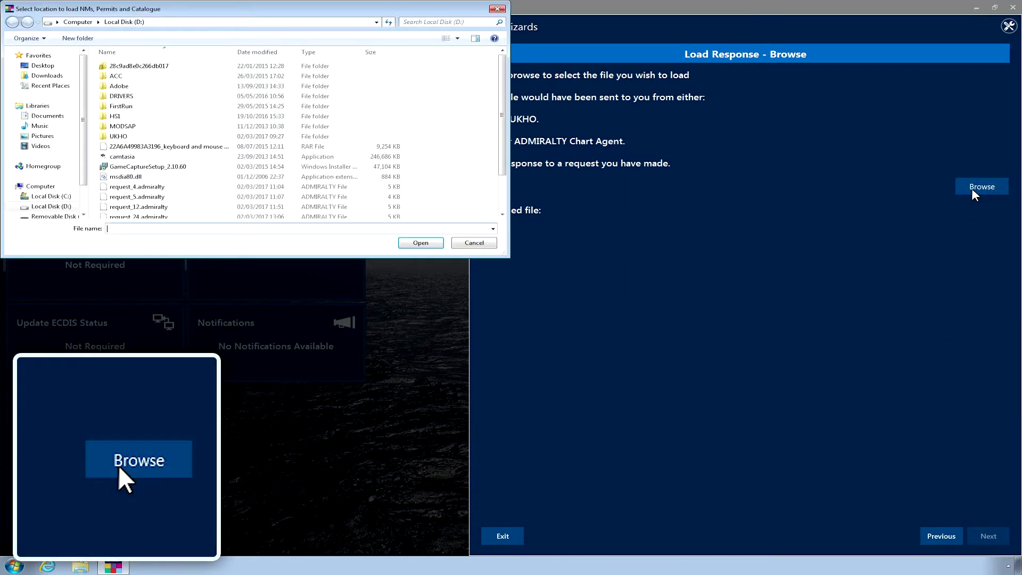
drag(503, 126, 503, 163)
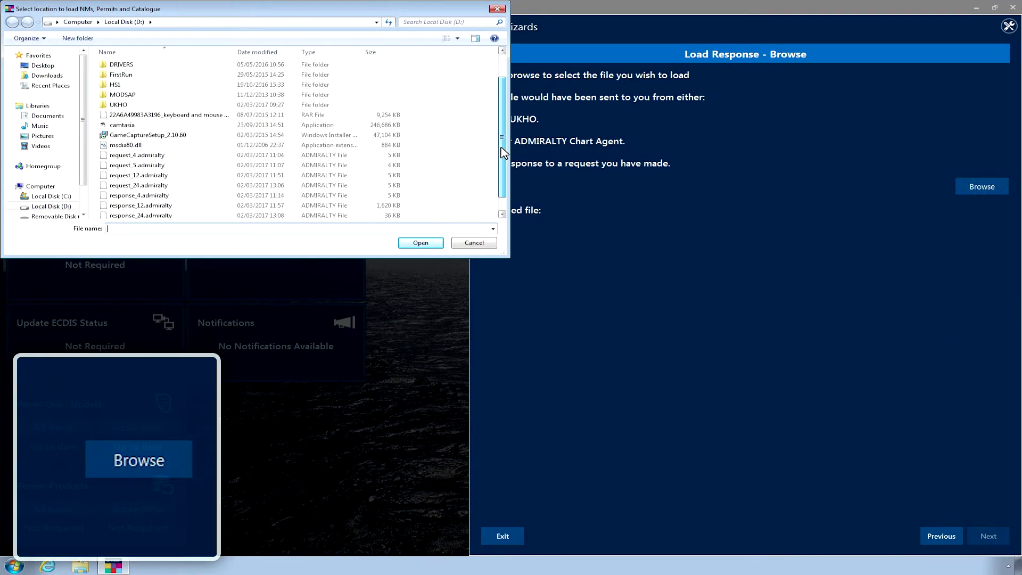
click(145, 203)
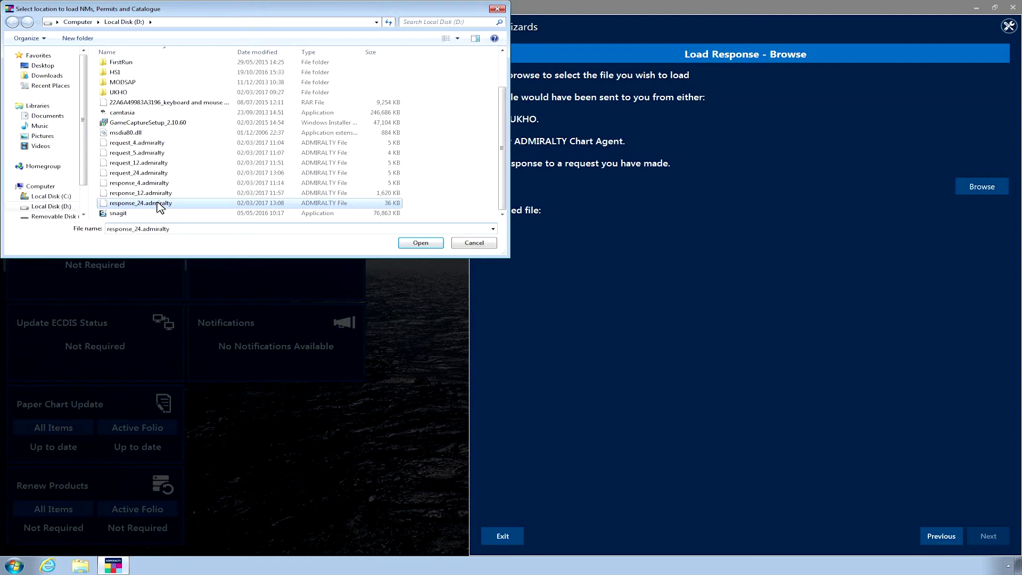
click(432, 243)
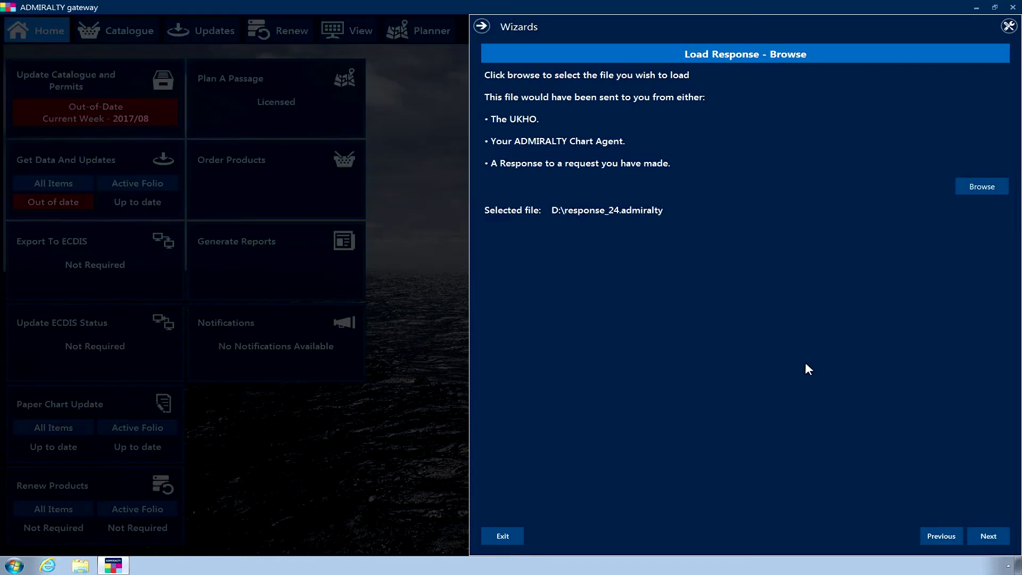
- Load the response, adding e-NP, Passage Planner, Planning Station, AVCS and ARCS permits, and close Wizards
click(999, 536)
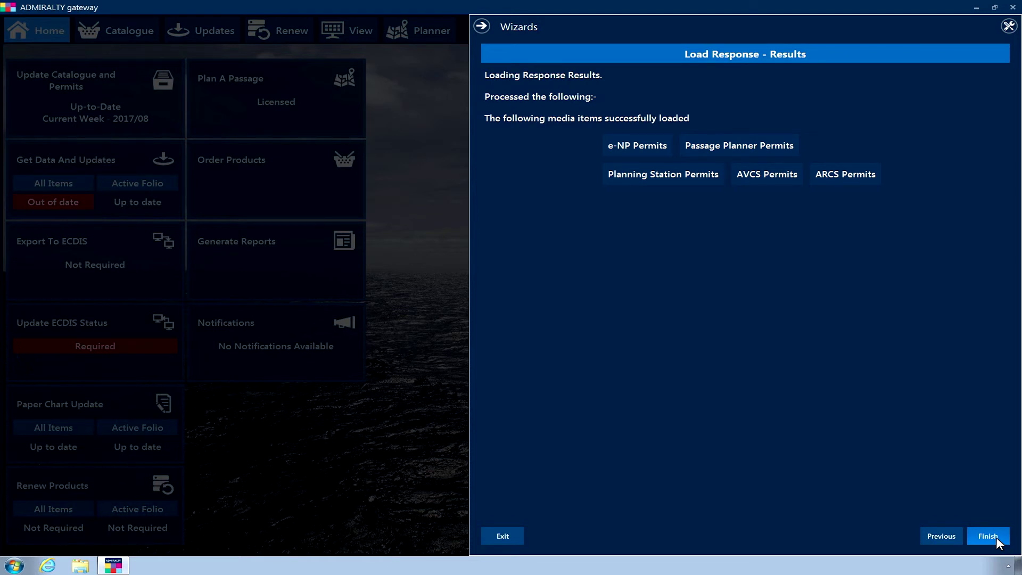
click(988, 536)
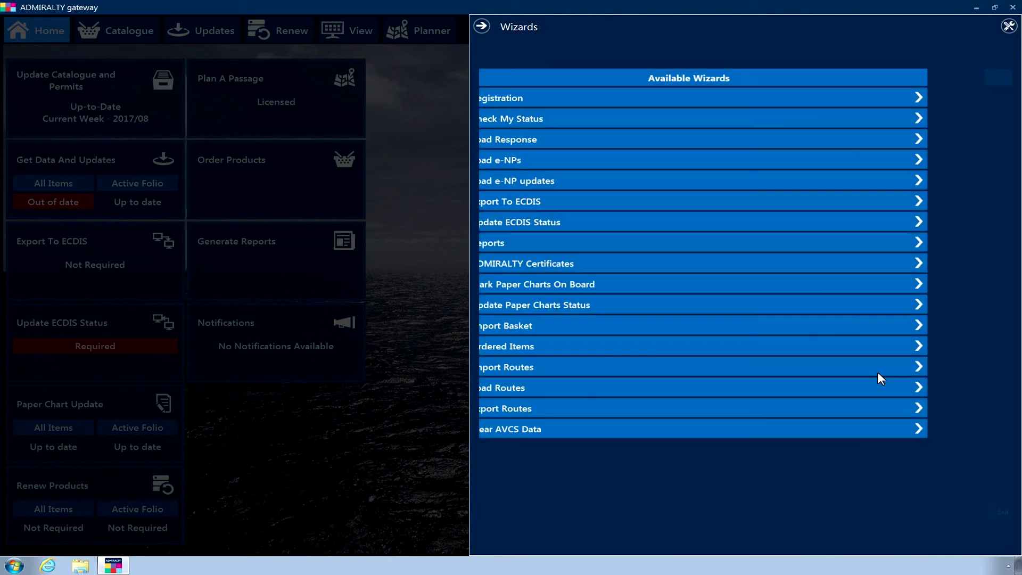
click(485, 26)
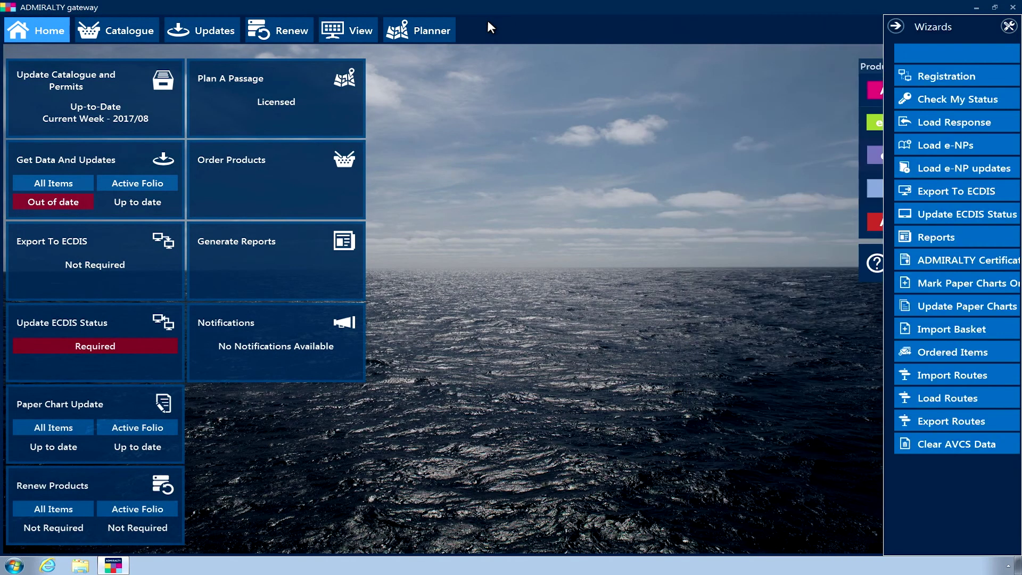